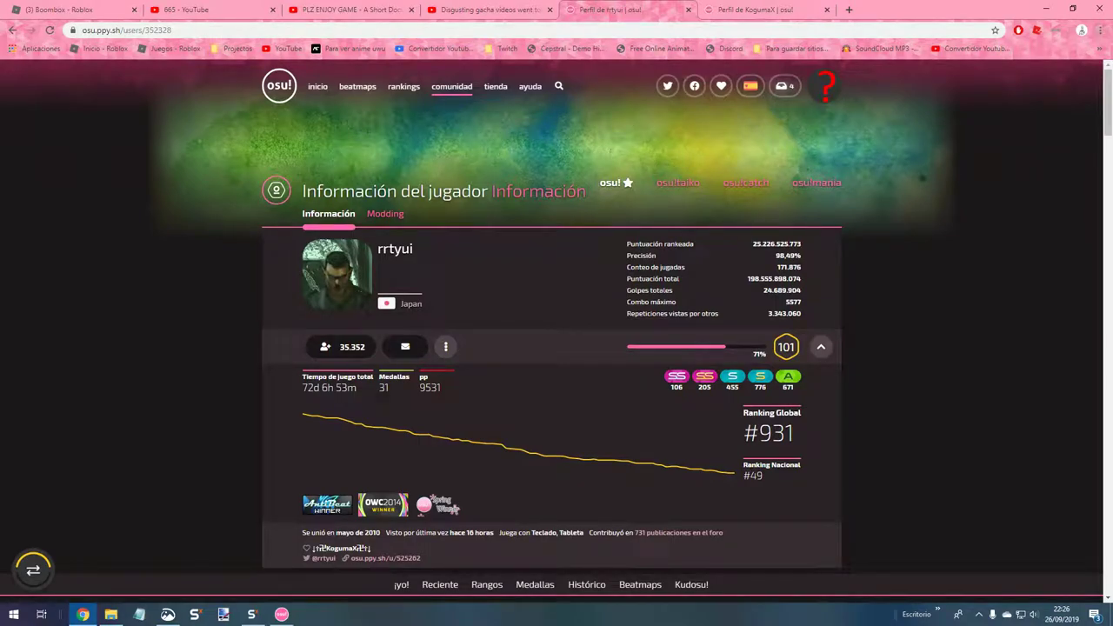
scroll(556, 347, "down", 2)
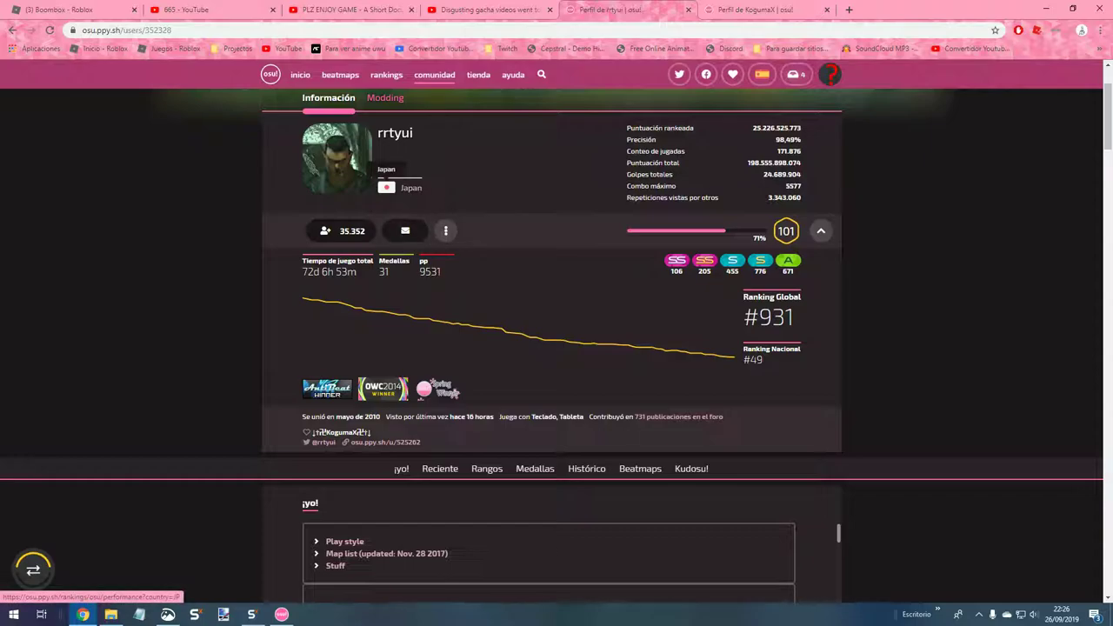
scroll(557, 348, "down", 2)
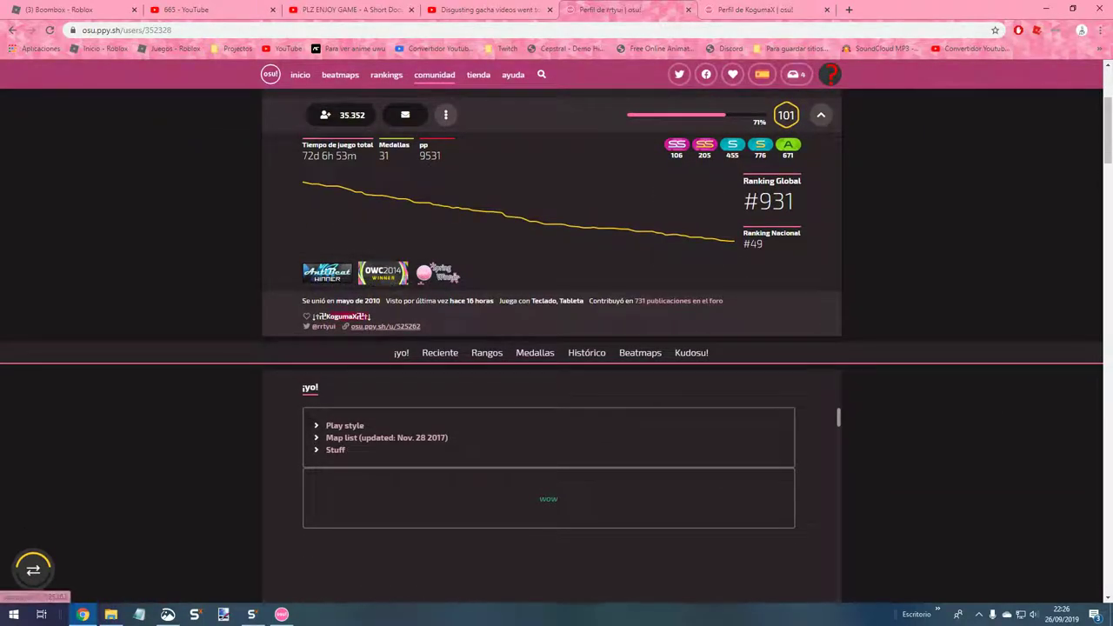
Step: Glance at KogumaX's tab, then return to rrtyui and expand Mejores Rendimientos with 'Mostrar más'
left_click(765, 10)
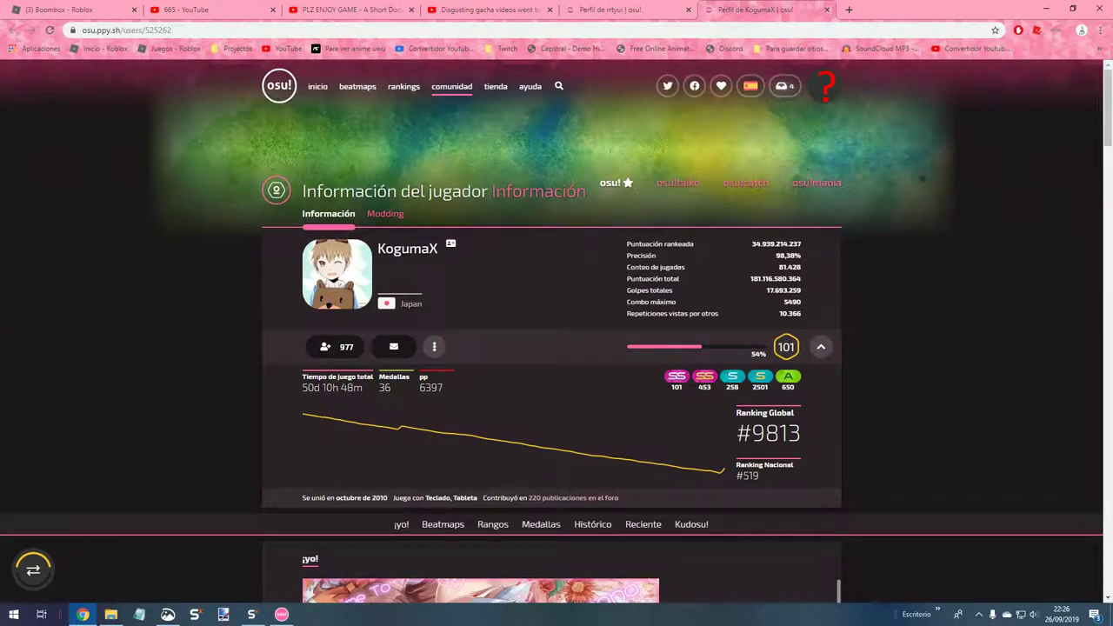
key("ctrl+shift+Tab")
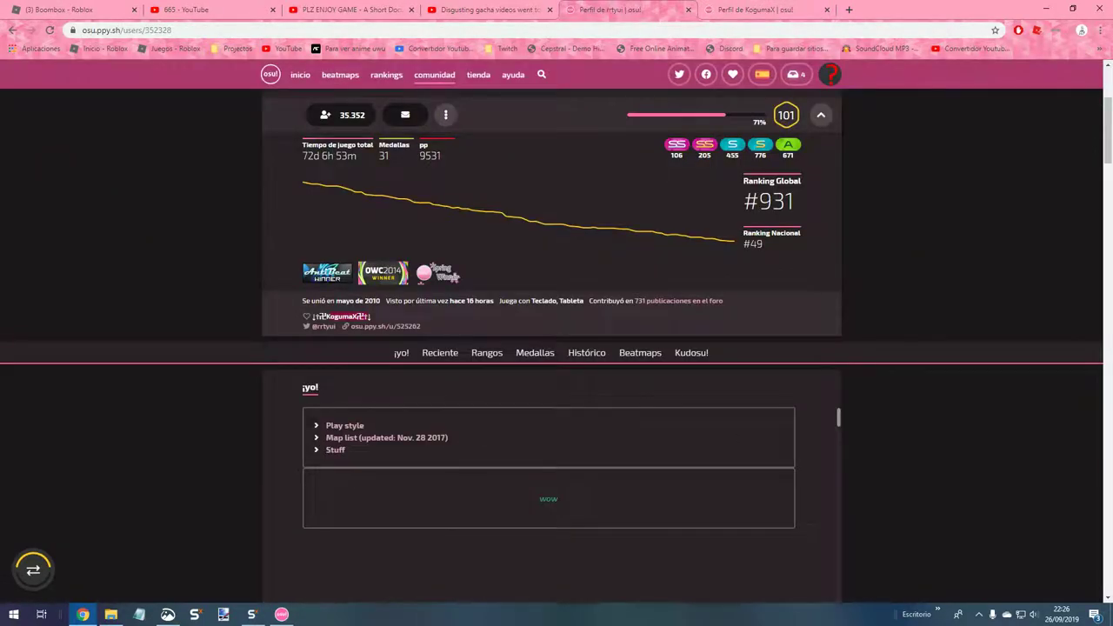
scroll(557, 348, "down", 3)
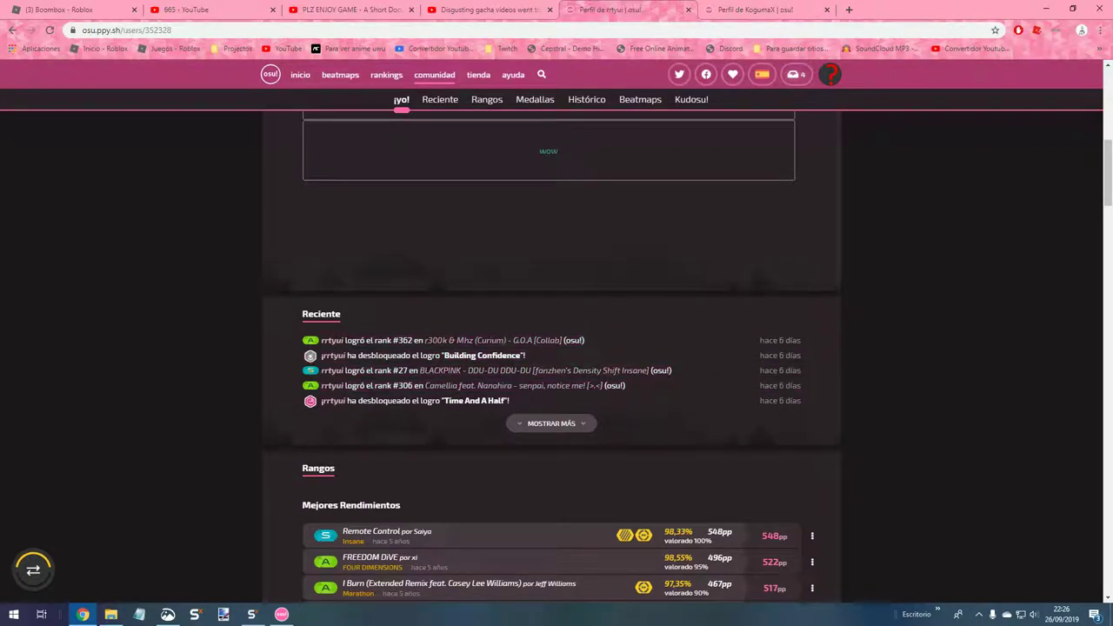
scroll(557, 348, "down", 1)
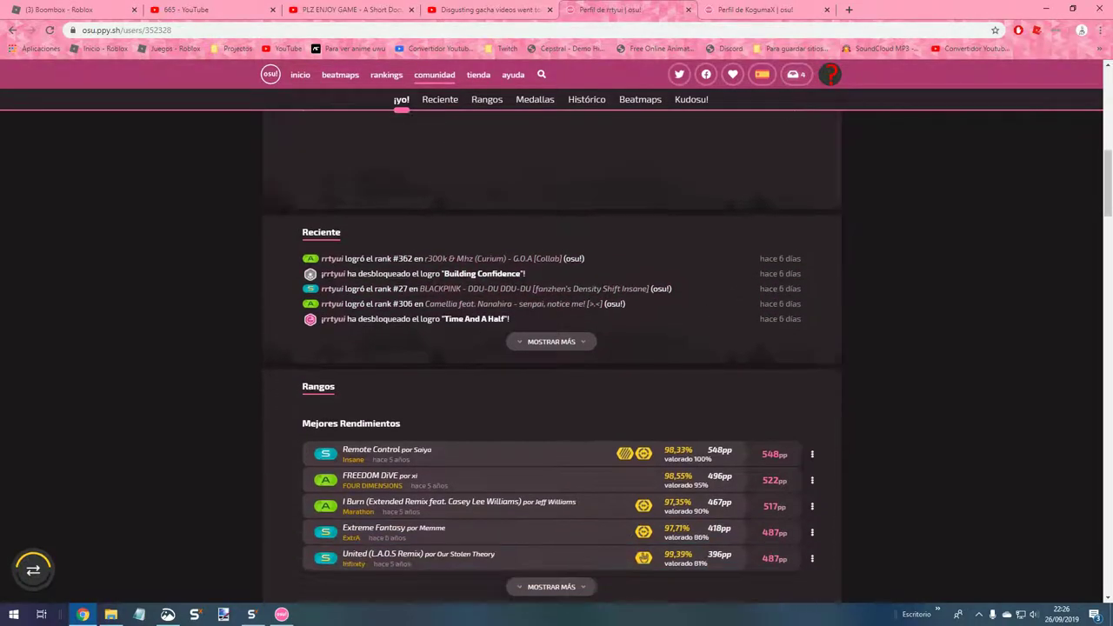
scroll(557, 348, "down", 1)
scroll(556, 348, "down", 1)
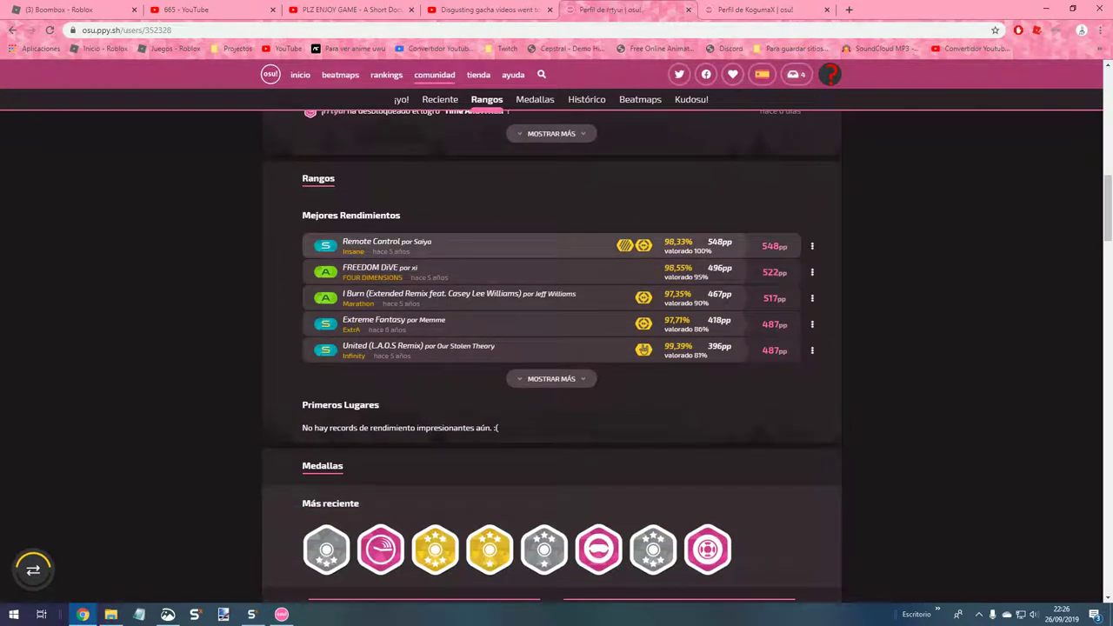
left_click(552, 379)
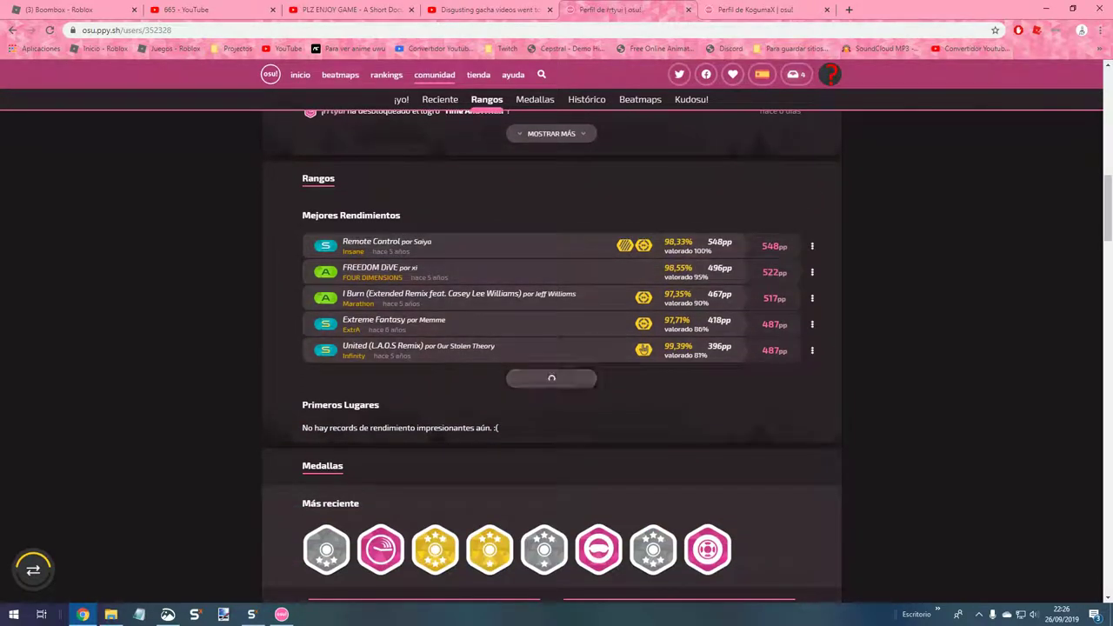
scroll(556, 348, "down", 1)
scroll(557, 347, "down", 1)
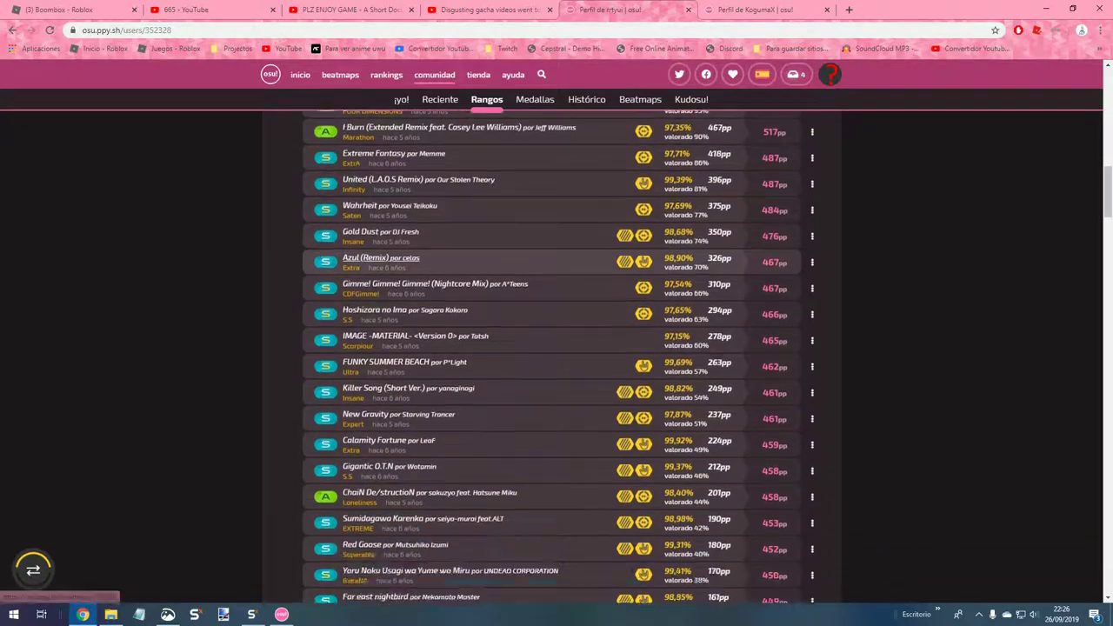
scroll(557, 348, "down", 3)
scroll(557, 348, "down", 2)
scroll(557, 348, "down", 5)
scroll(557, 348, "down", 1)
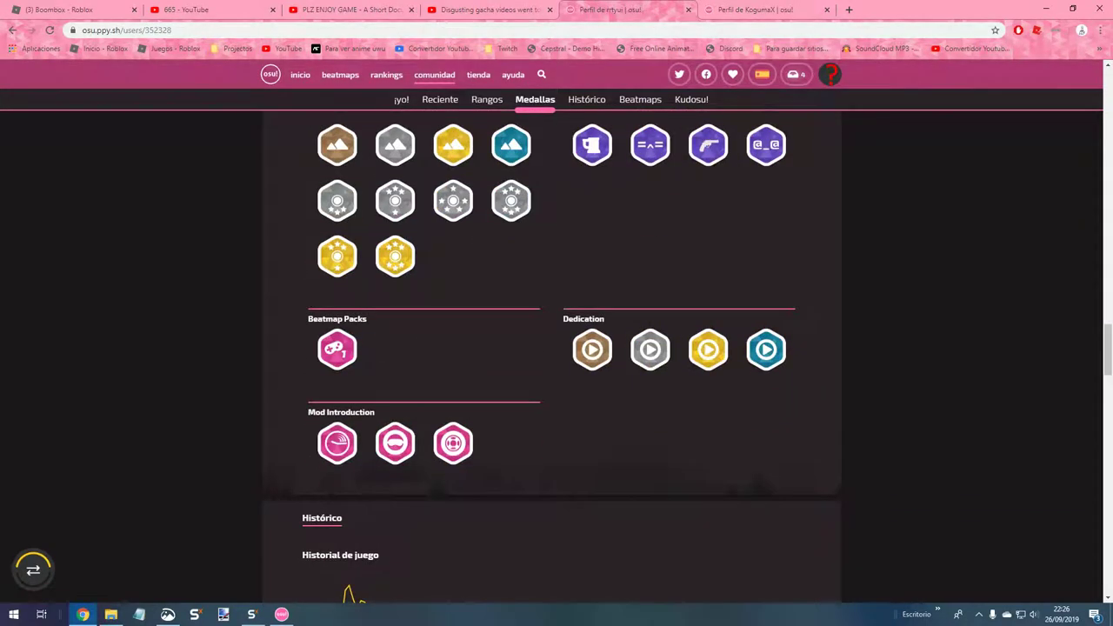
scroll(557, 347, "up", 5)
scroll(557, 348, "up", 8)
scroll(557, 348, "up", 8)
scroll(556, 348, "up", 4)
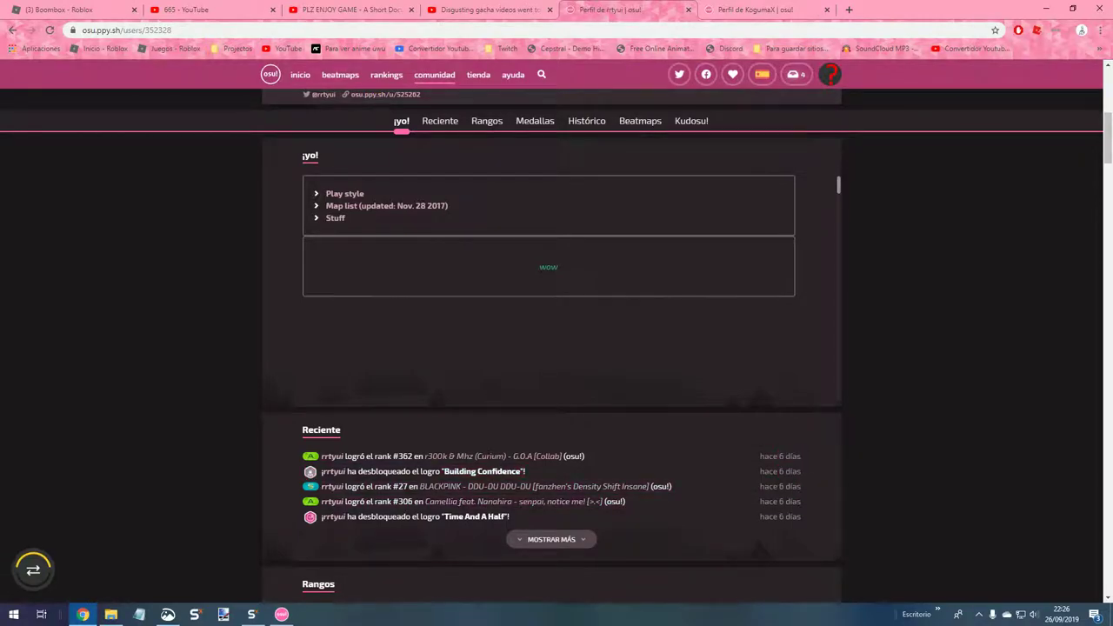
key("ctrl+Tab")
scroll(557, 348, "down", 3)
scroll(374, 252, "down", 3)
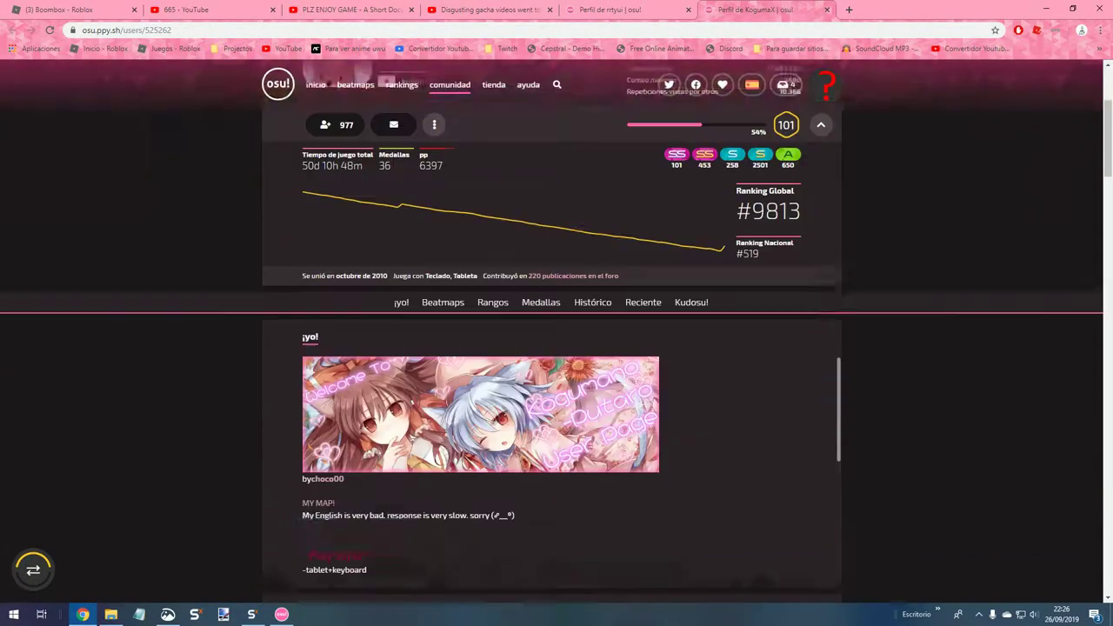
scroll(556, 287, "down", 1)
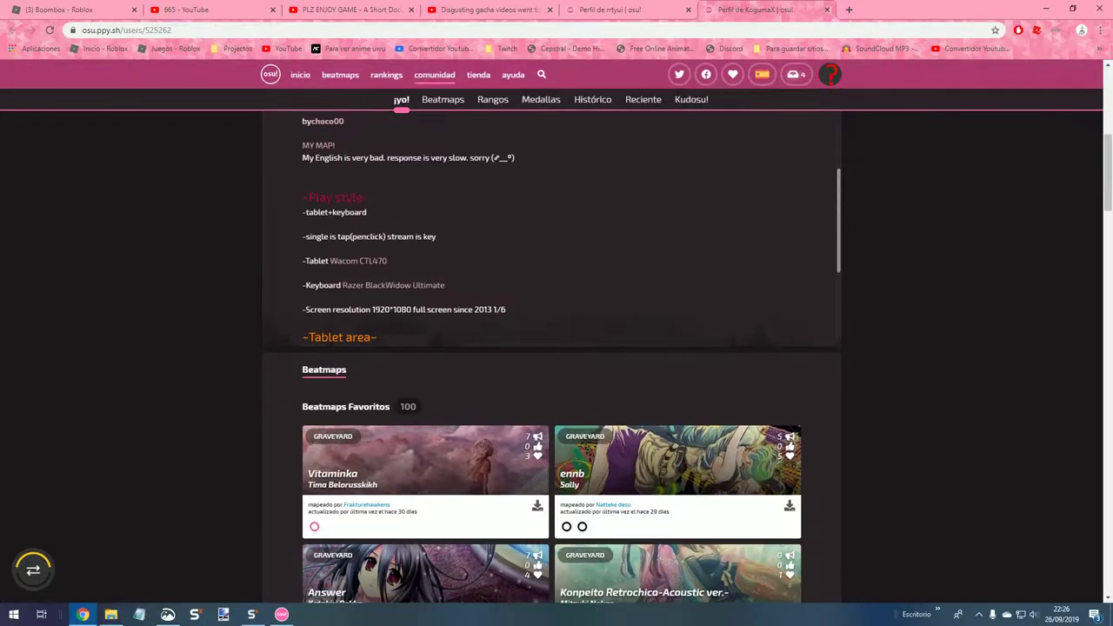
scroll(557, 287, "down", 2)
scroll(557, 287, "down", 1)
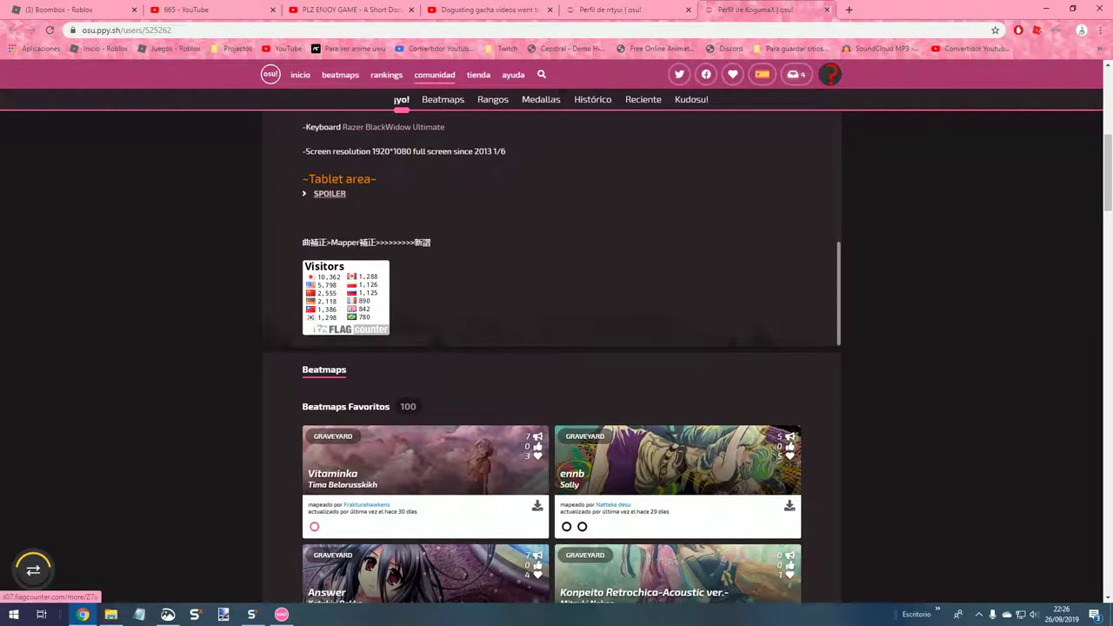
left_click(330, 201)
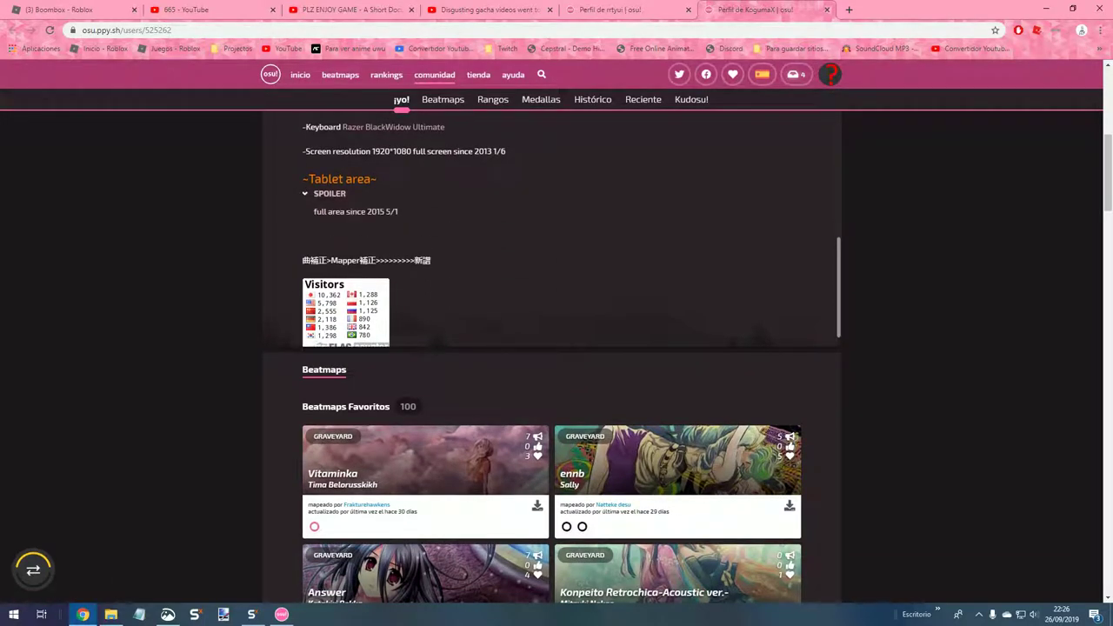
scroll(401, 234, "up", 2)
scroll(401, 235, "up", 2)
scroll(401, 235, "up", 2)
mouse_move(721, 180)
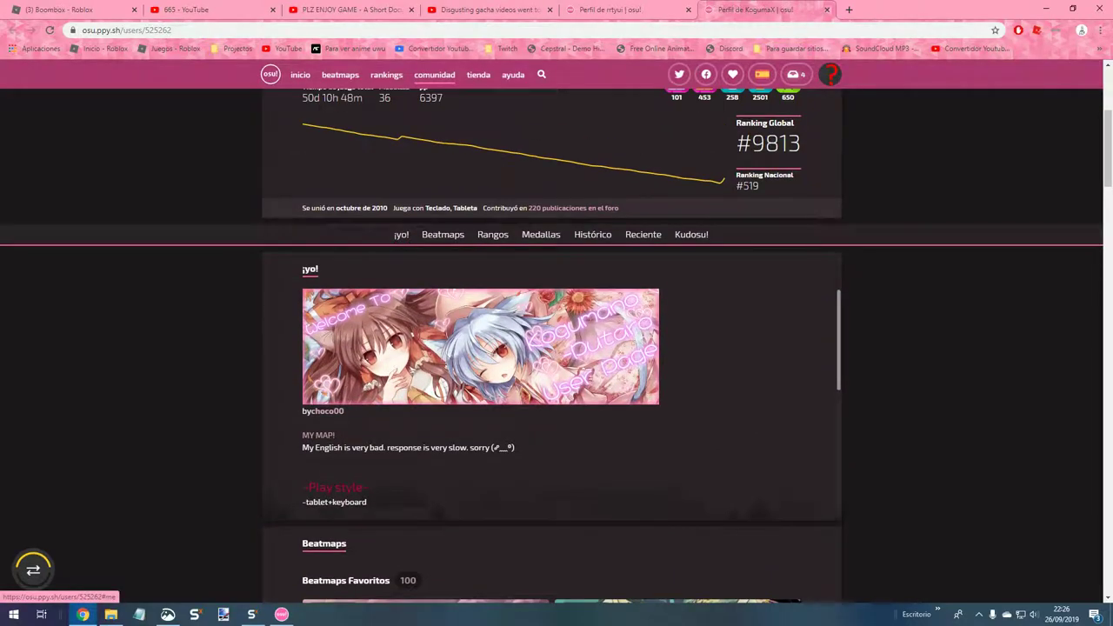
scroll(557, 348, "up", 3)
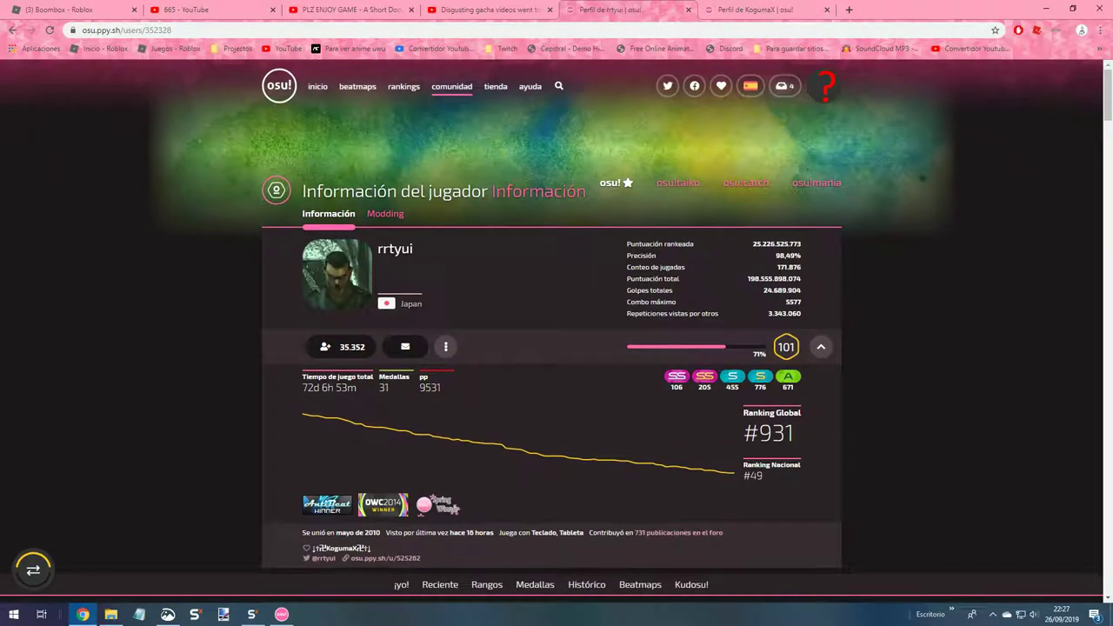
left_click_drag(379, 247, 423, 304)
left_click(423, 304)
scroll(557, 348, "down", 3)
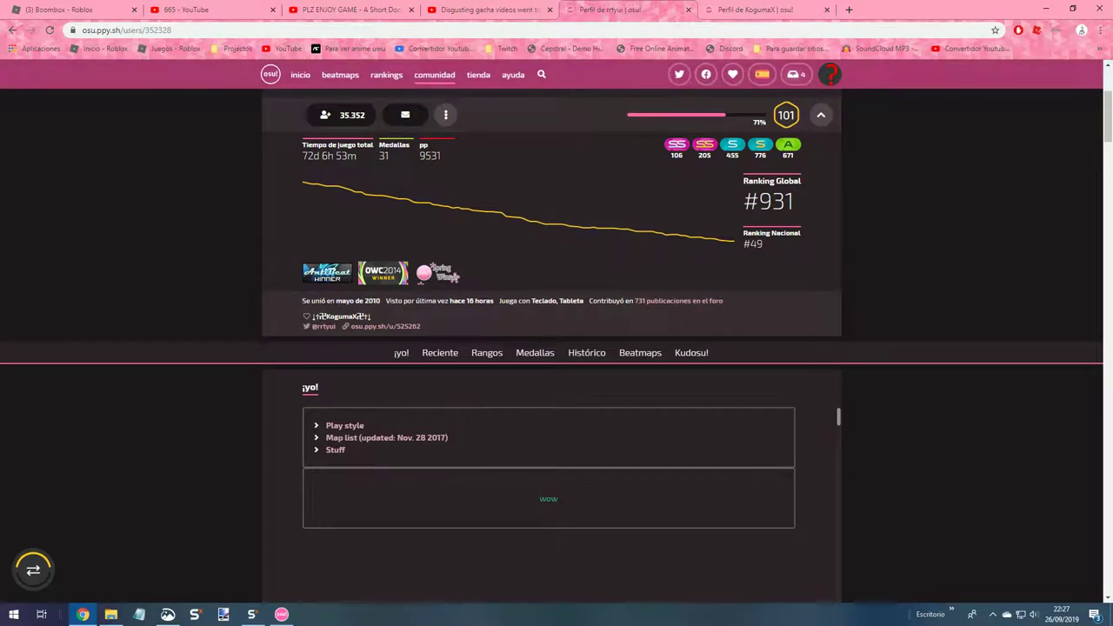
middle_click(323, 327)
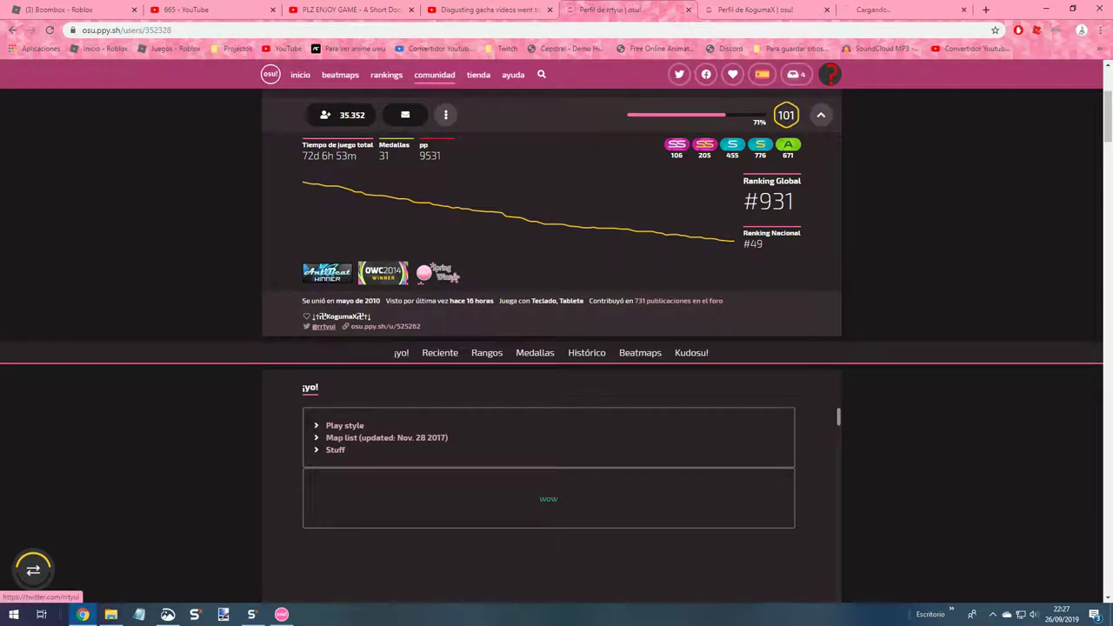
left_click(904, 9)
scroll(557, 348, "down", 2)
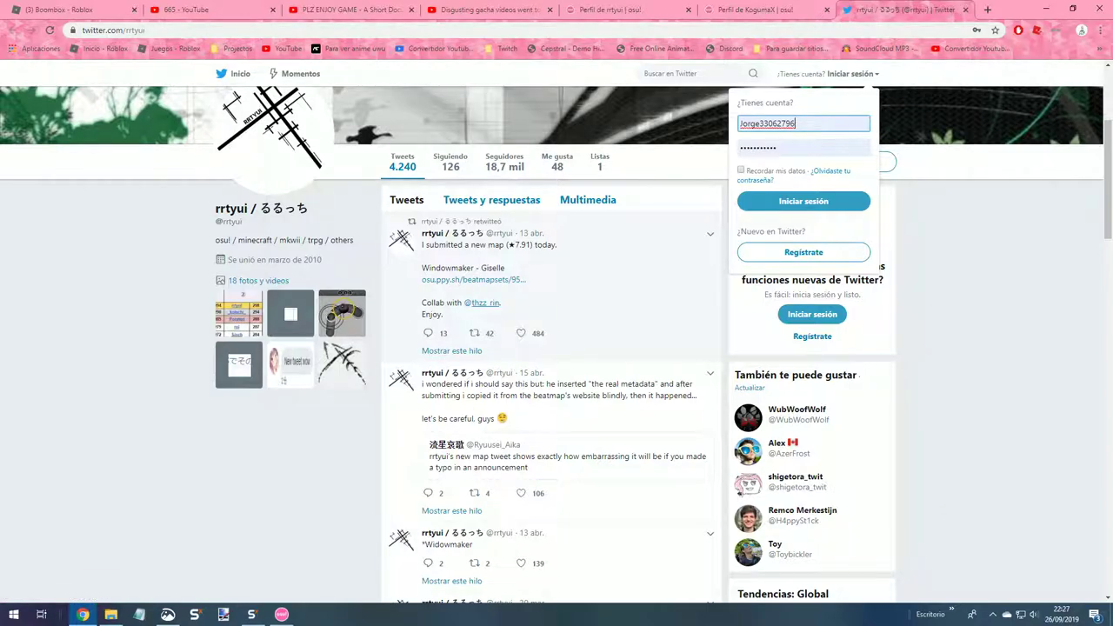
key("ctrl+shift+Tab")
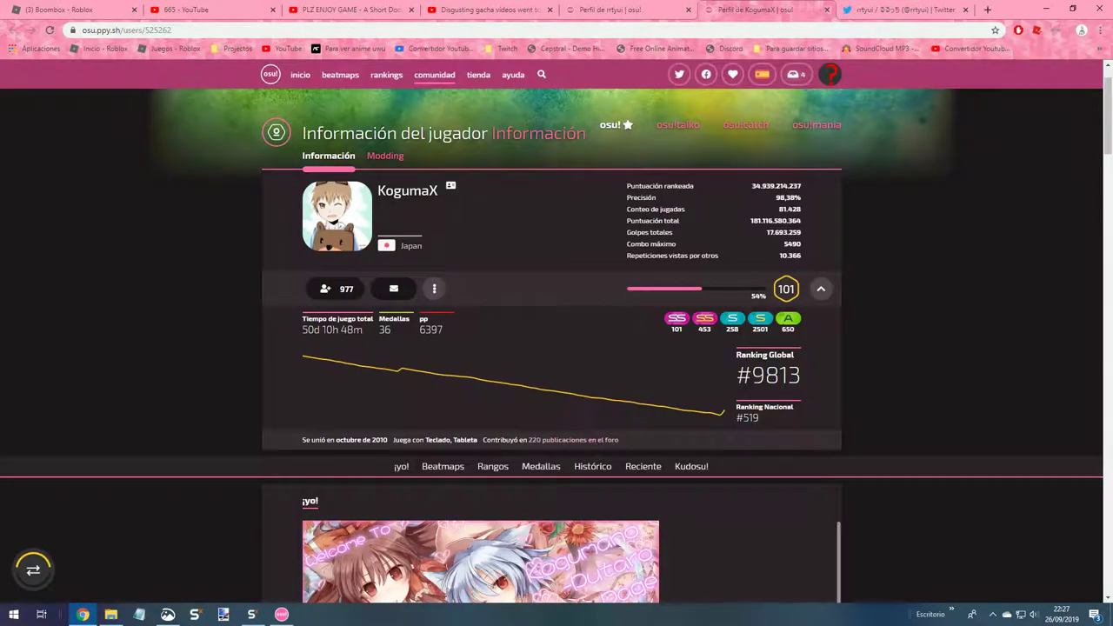
scroll(557, 348, "up", 1)
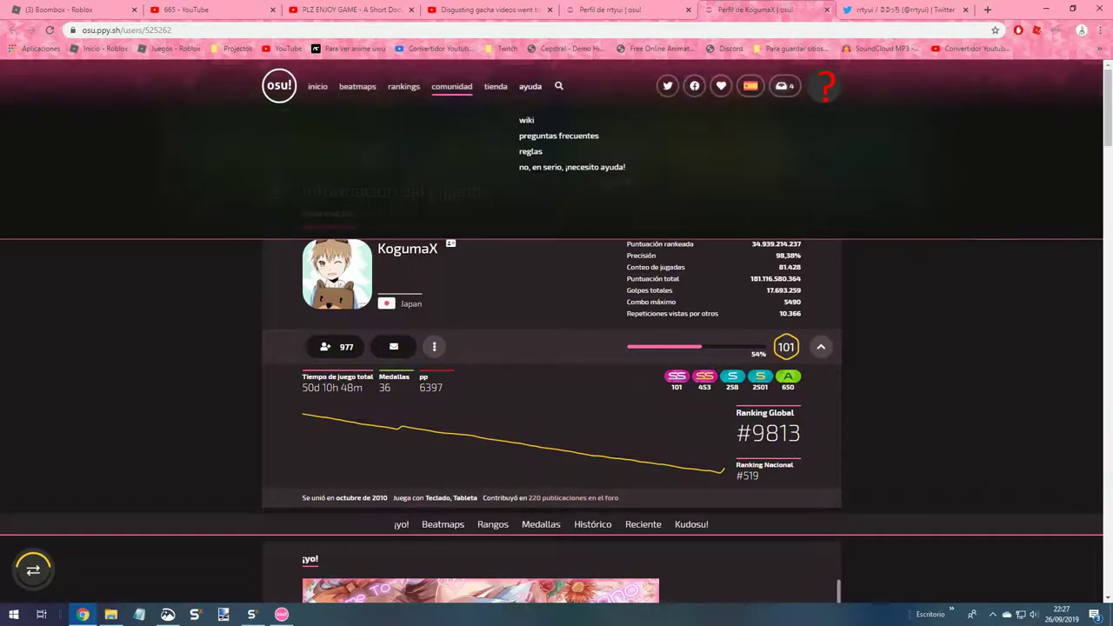
scroll(556, 347, "down", 2)
scroll(556, 348, "up", 2)
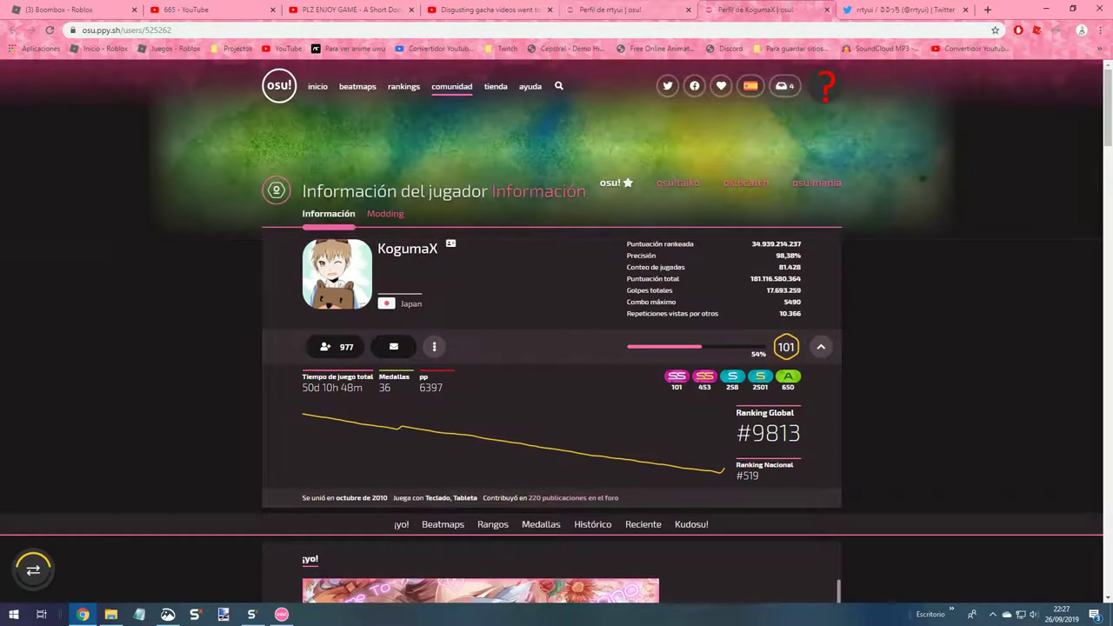
key("ctrl+shift+Tab")
scroll(557, 348, "up", 3)
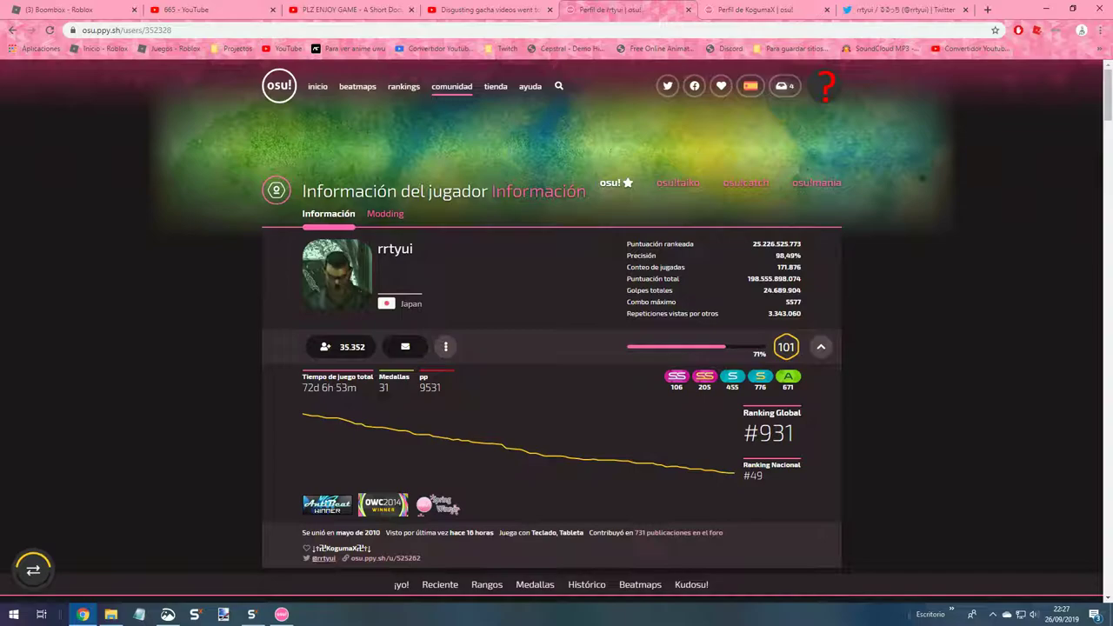
scroll(557, 347, "down", 3)
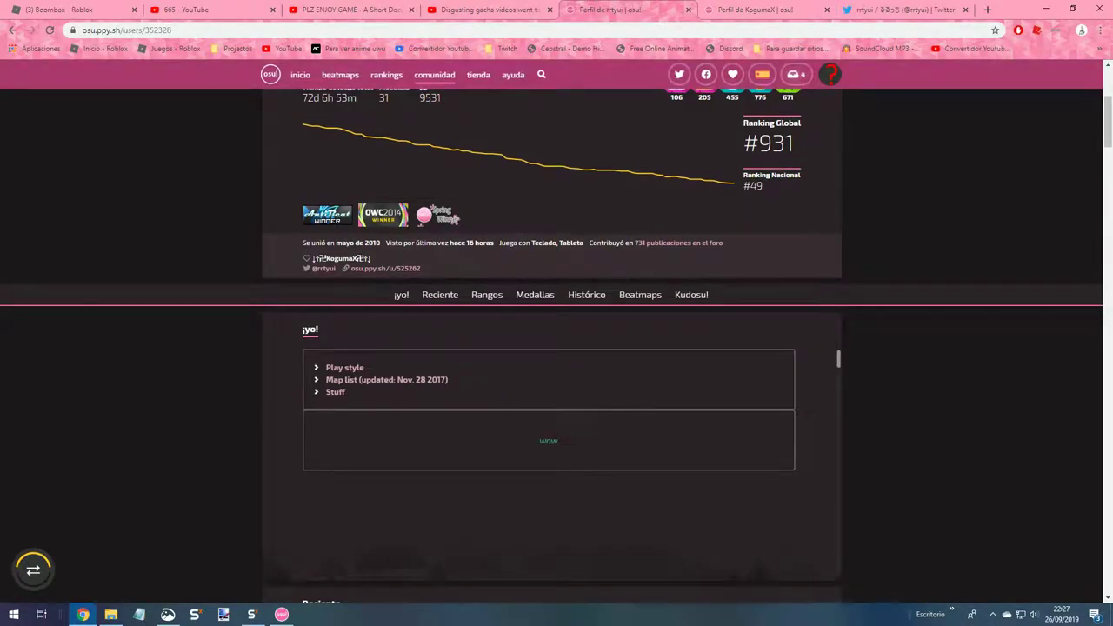
scroll(557, 348, "down", 3)
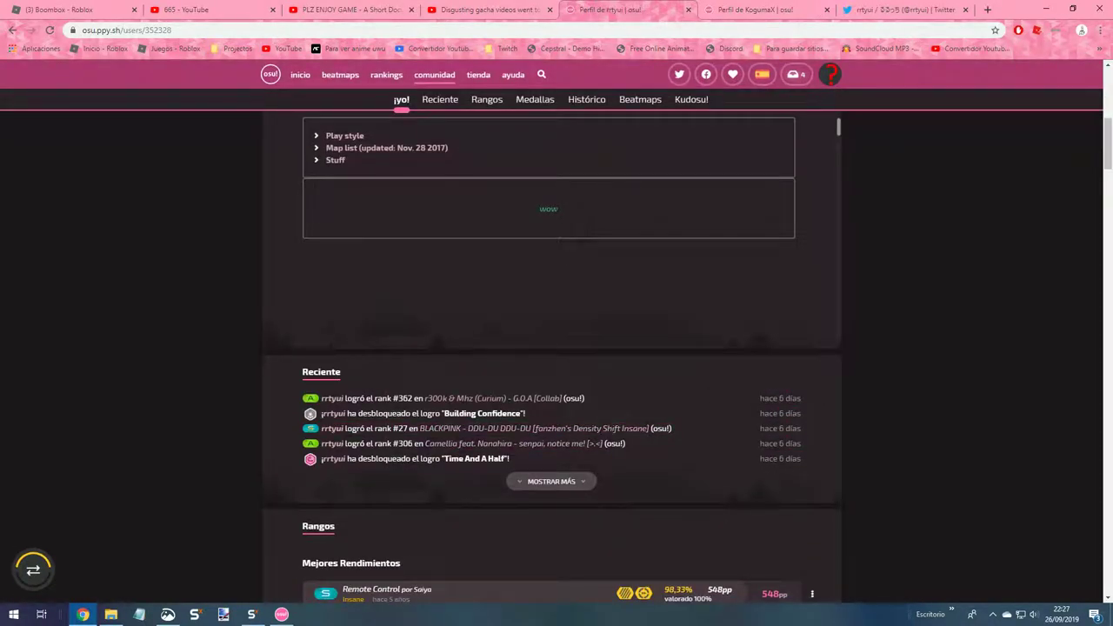